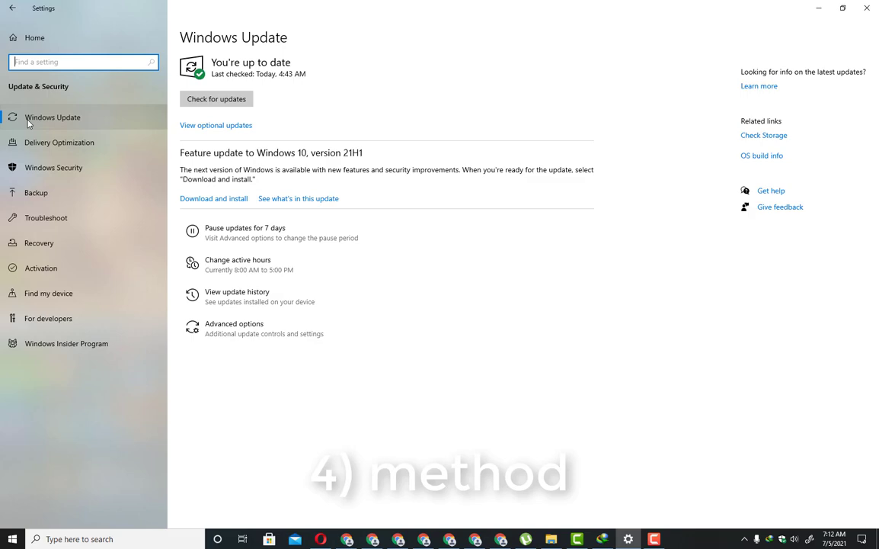
Step: Check for updates and start downloading the Windows 10 version 21H1 feature update
left_click(213, 99)
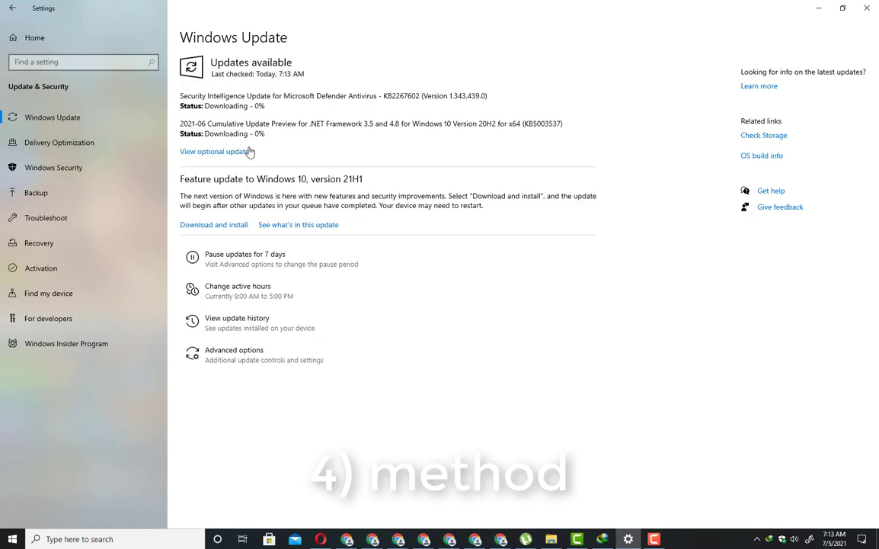
left_click(218, 225)
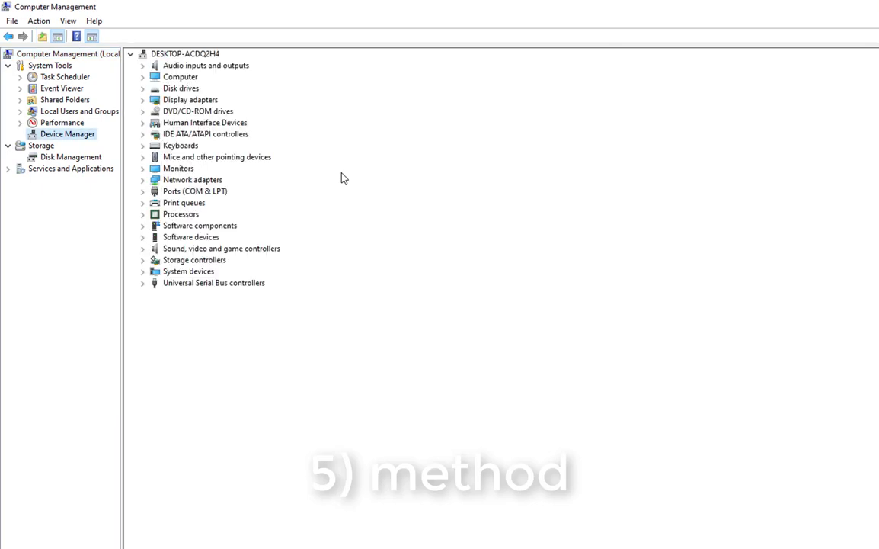
Step: Expand Universal Serial Bus controllers to list its Generic USB Hubs, host controllers and Root Hubs
key("End")
key("Right")
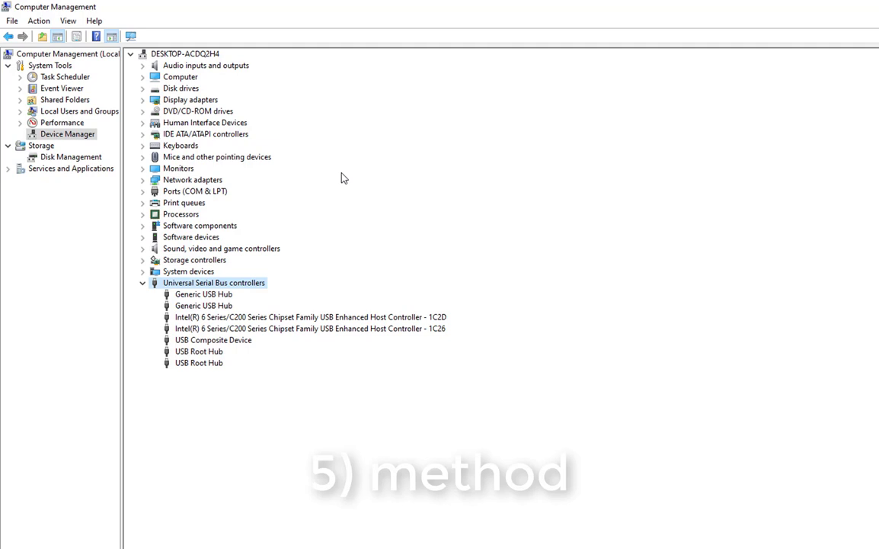
key("Down")
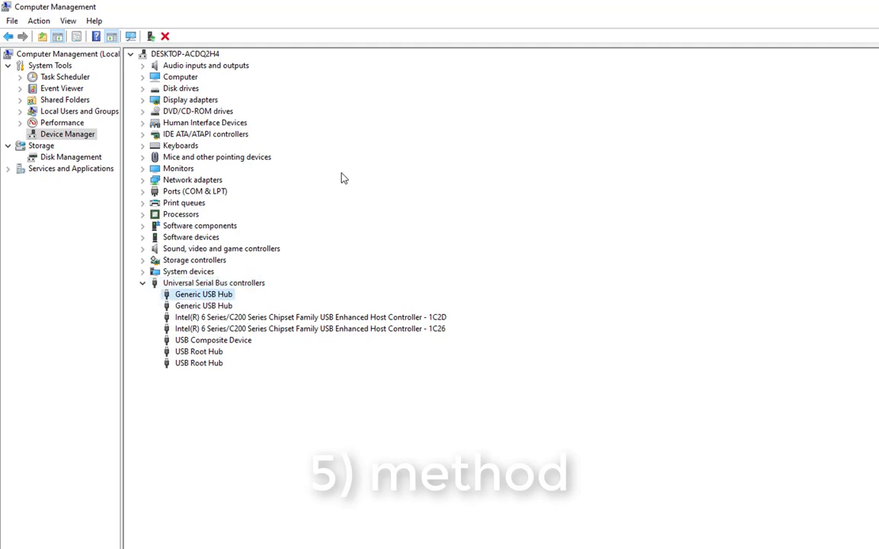
key("Down")
key("Down")
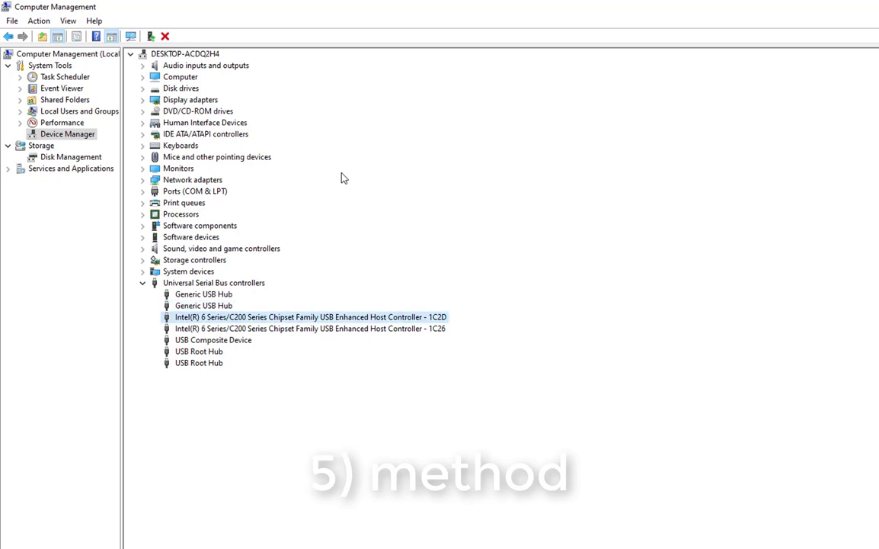
key("Down")
key("Down")
key("Down")
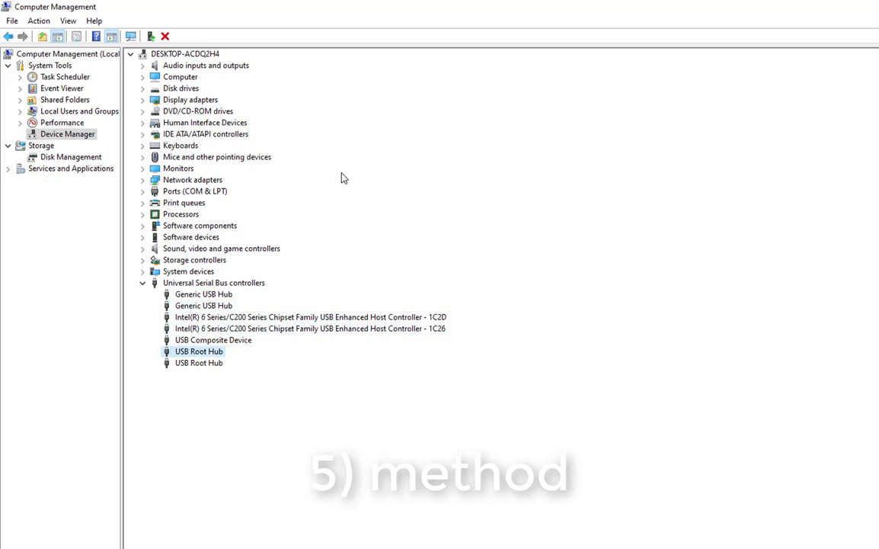
key("Down")
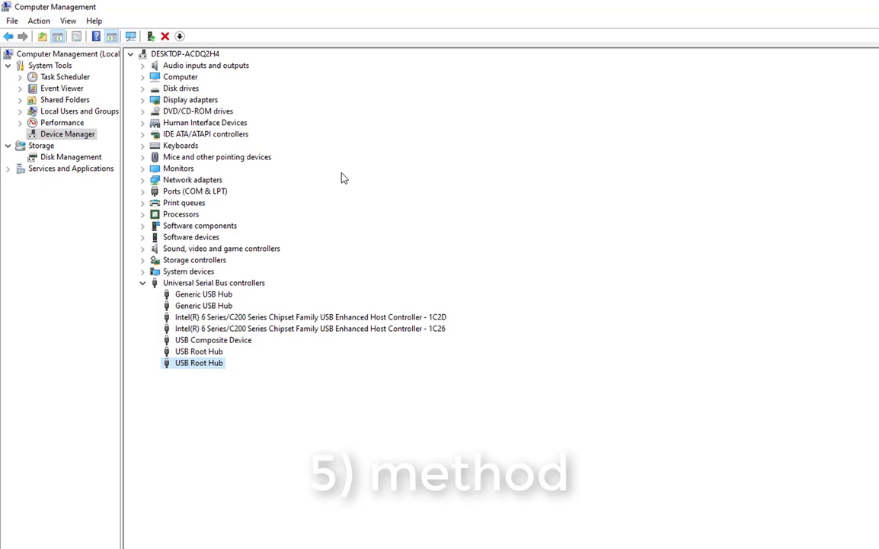
Step: Start the Update driver wizard for the first USB Root Hub
key("Up")
key("Up")
key("Up")
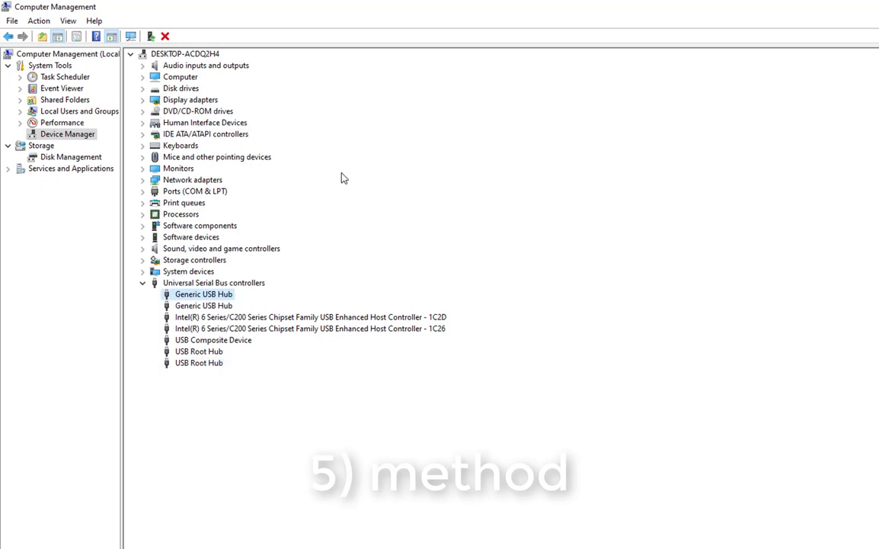
key("Down")
key("Down")
key("Down")
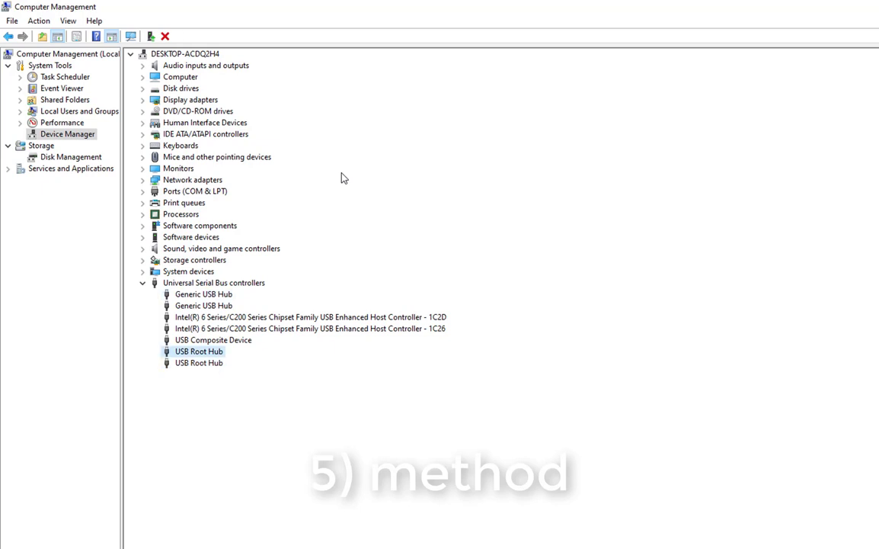
key("shift+F10")
key("Return")
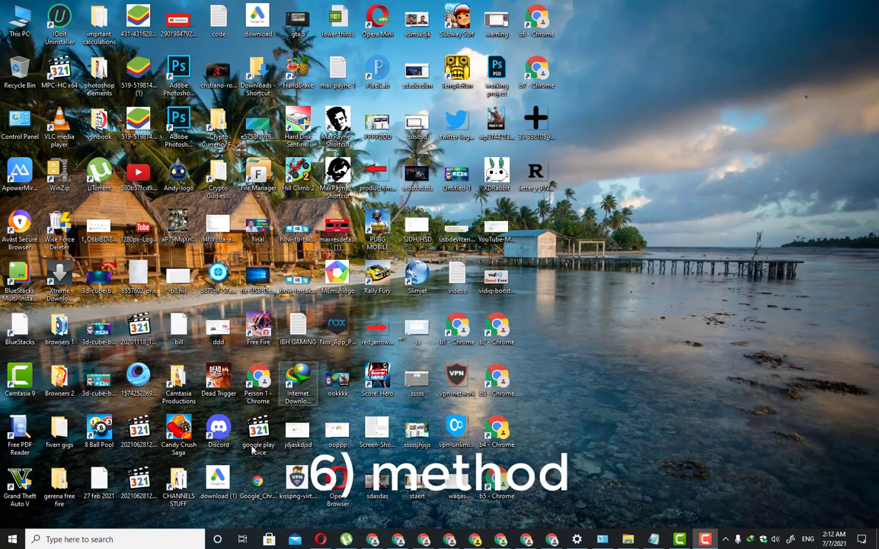
Step: Search 'power options' and reach Control Panel Power Options via Power & sleep's Additional power settings
left_click(85, 539)
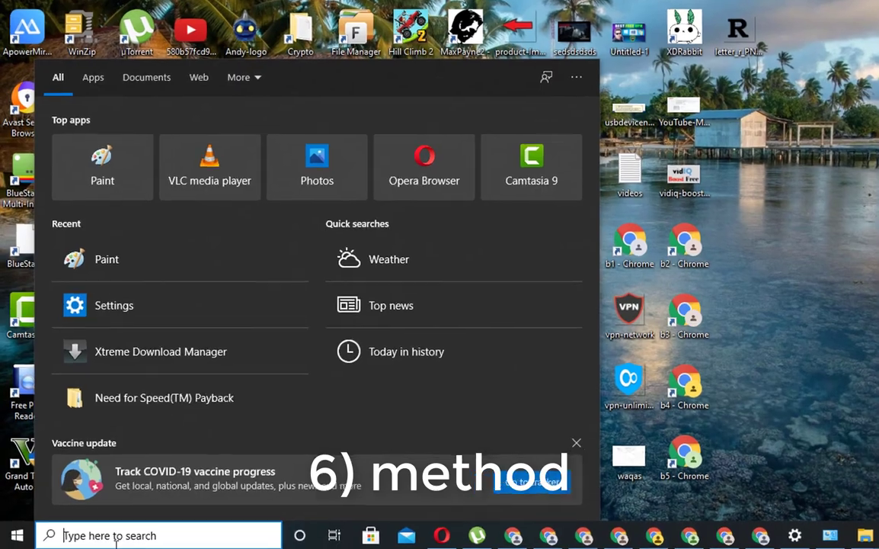
type("power")
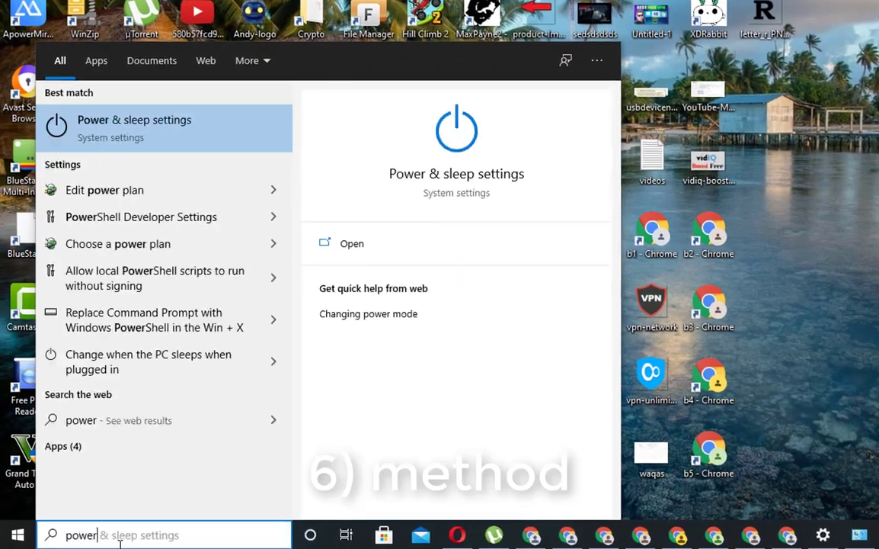
type(" options")
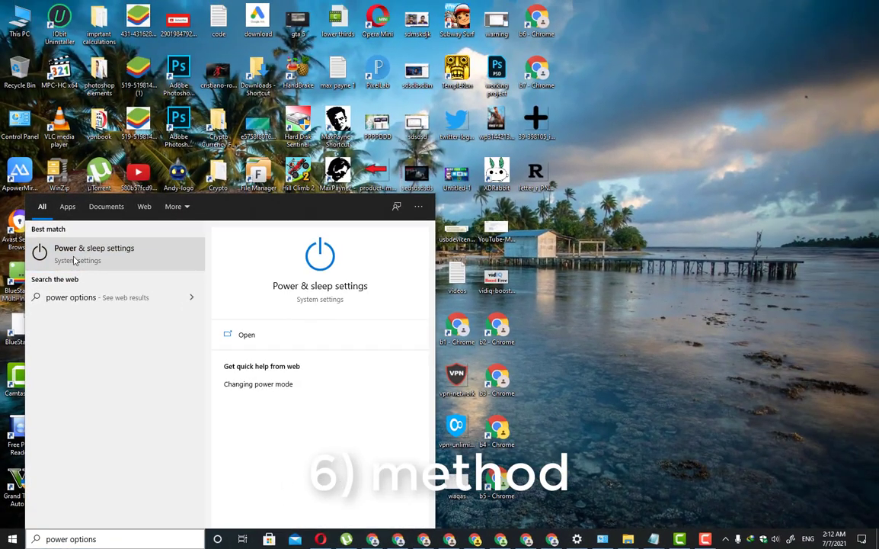
left_click(76, 253)
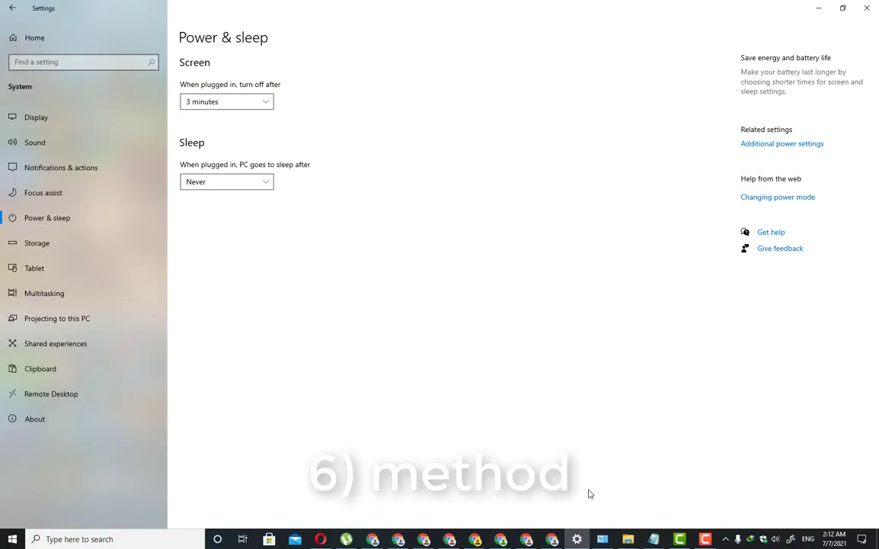
left_click(754, 143)
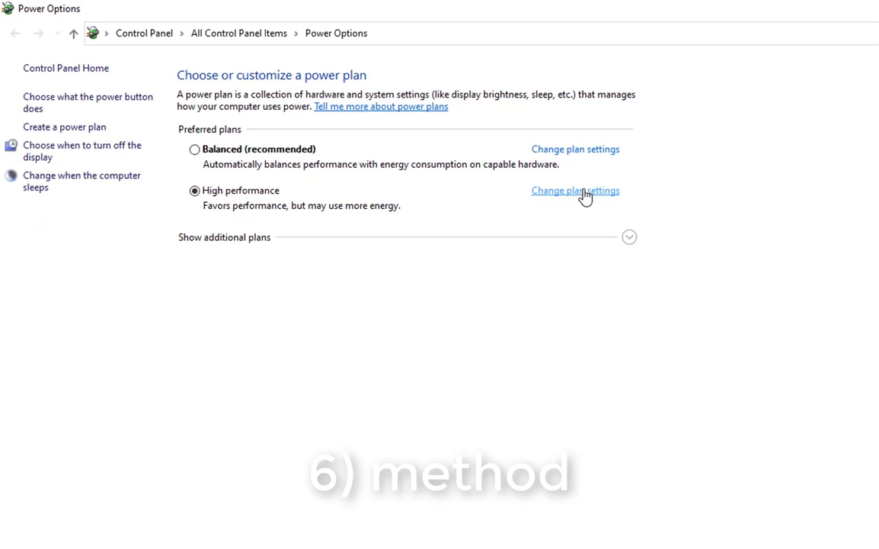
Step: Open the High performance plan's advanced power settings and expand USB settings
left_click(585, 193)
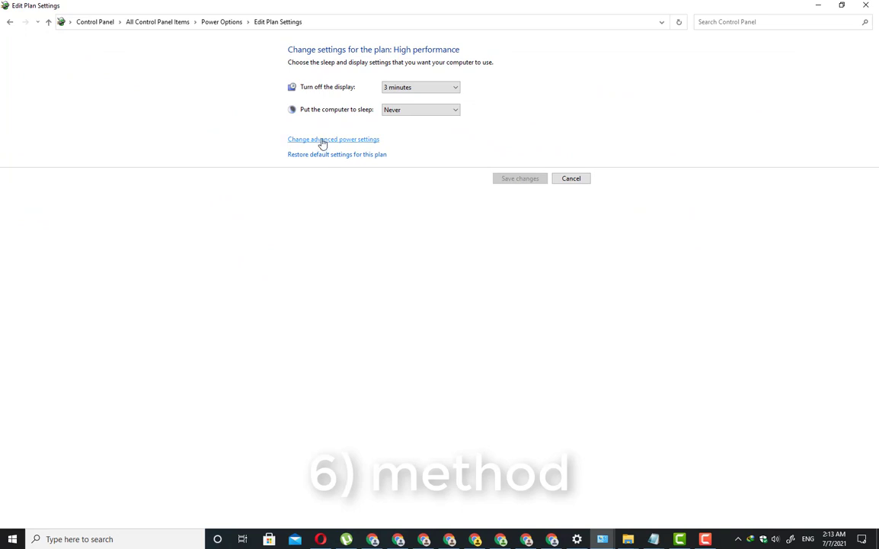
left_click(345, 140)
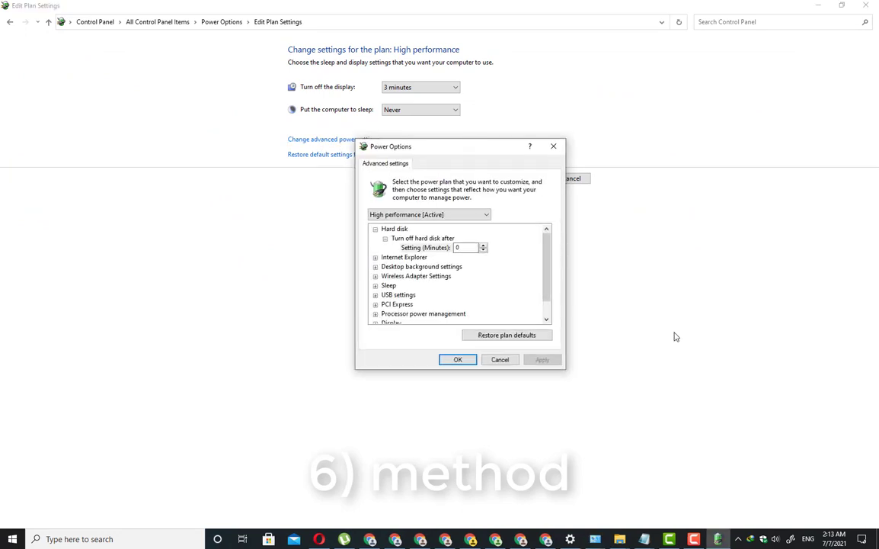
scroll(547, 274, "down", 2)
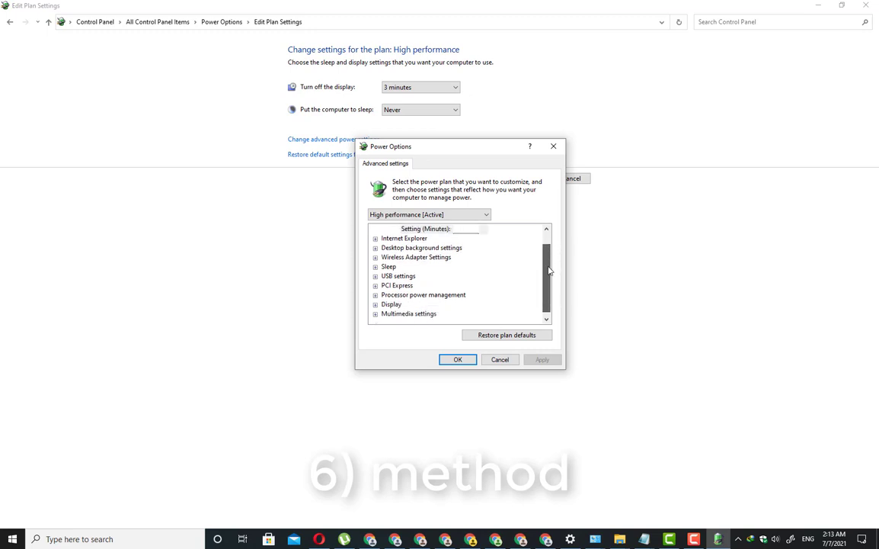
left_click(375, 276)
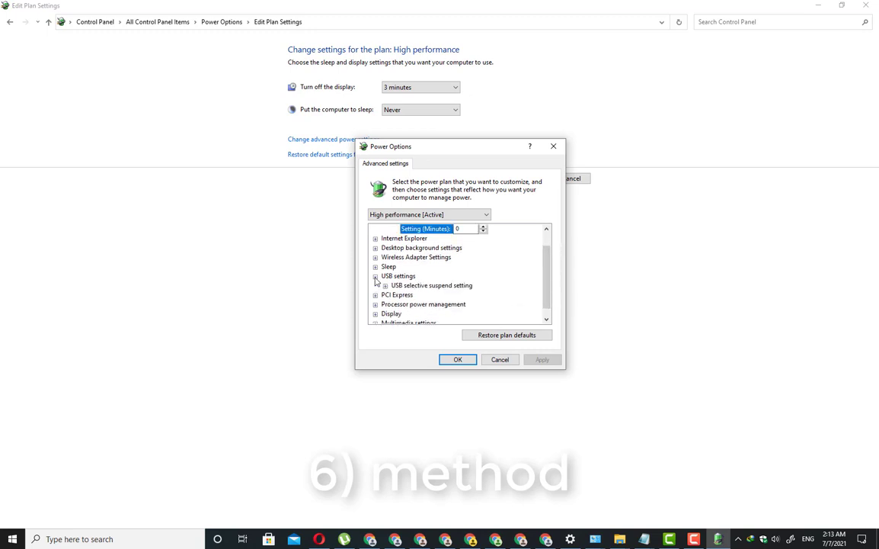
Step: Set USB selective suspend to Disabled, then apply and close the dialog
double_click(431, 285)
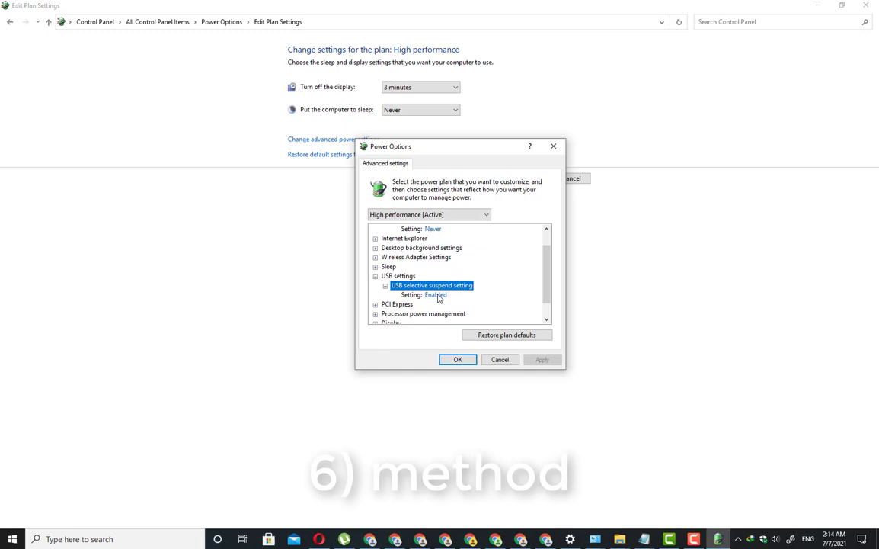
left_click(438, 296)
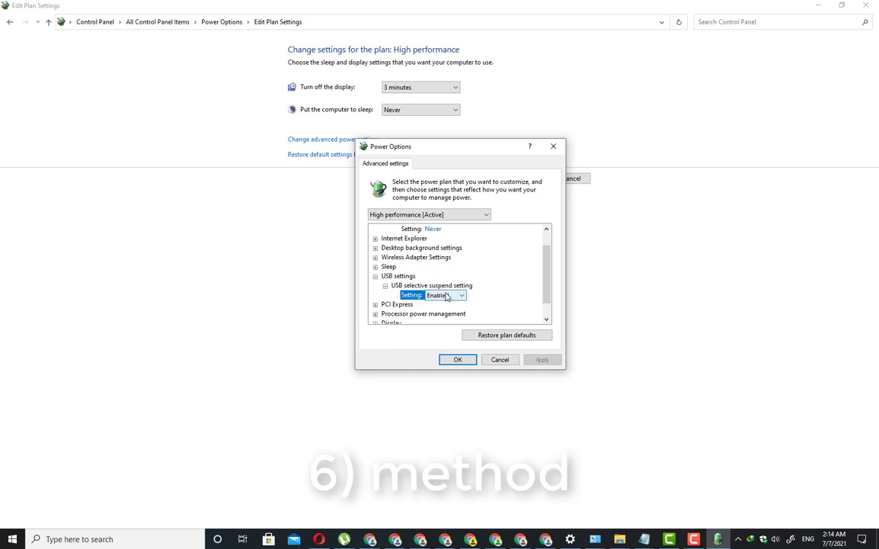
left_click(448, 295)
left_click(445, 304)
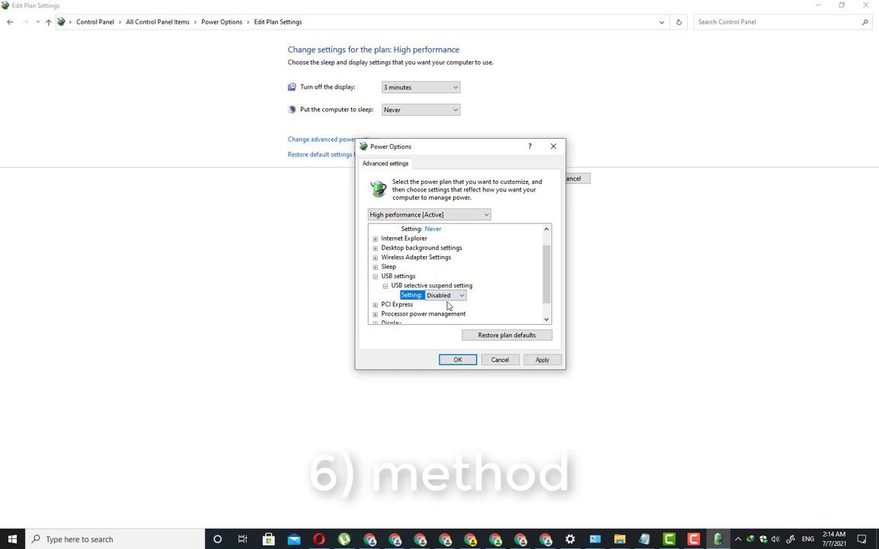
left_click(546, 359)
left_click(457, 360)
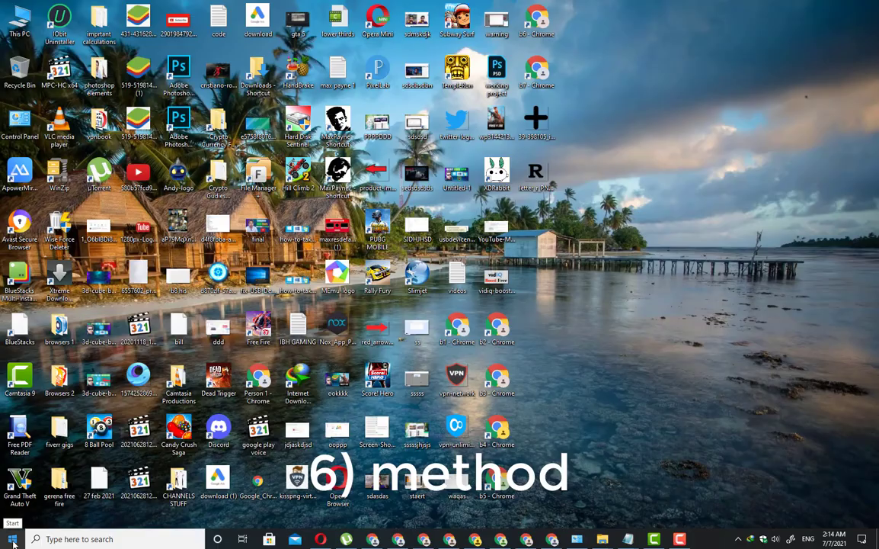
left_click(13, 541)
Step: View the Start menu's power choices, then dismiss the menu without restarting
left_click(13, 516)
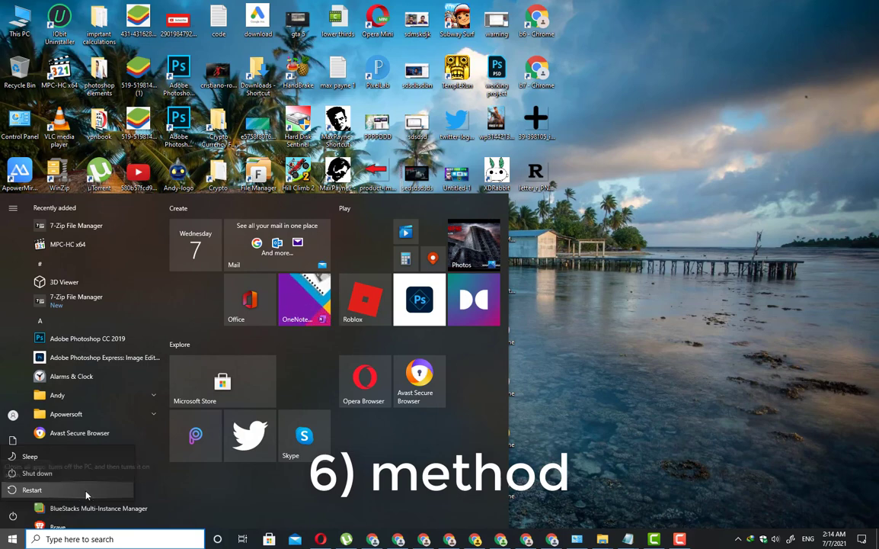
left_click(92, 494)
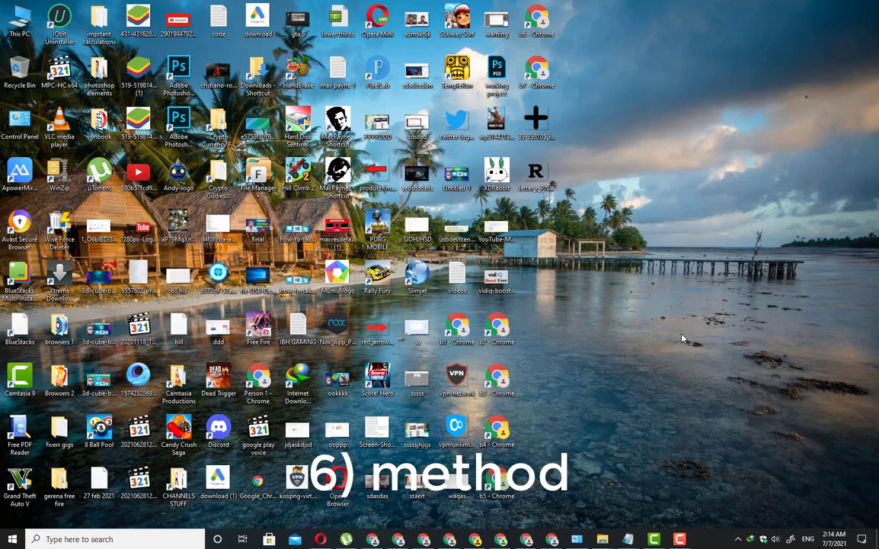